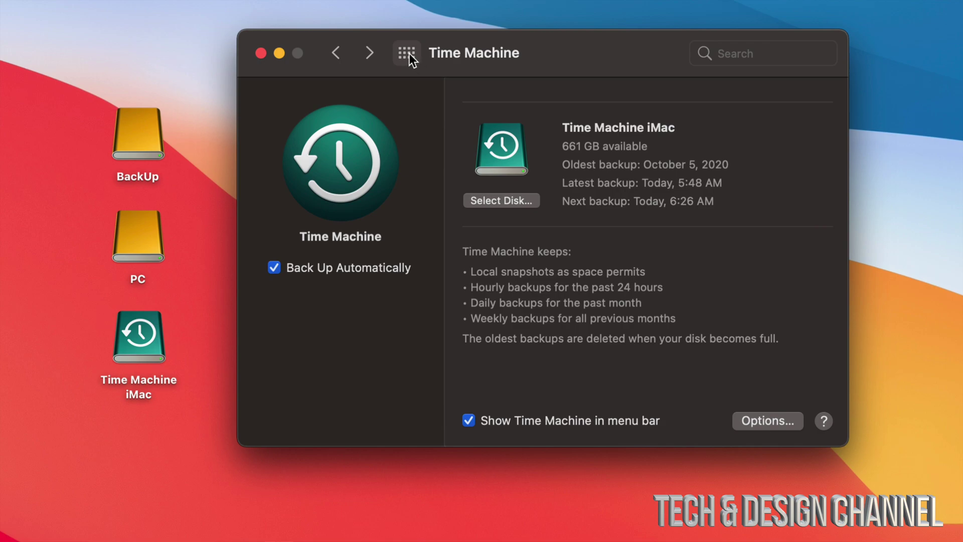
# Open the Time Machine preference pane from the Show All overview and lower its window slightly
pyautogui.click(408, 53)
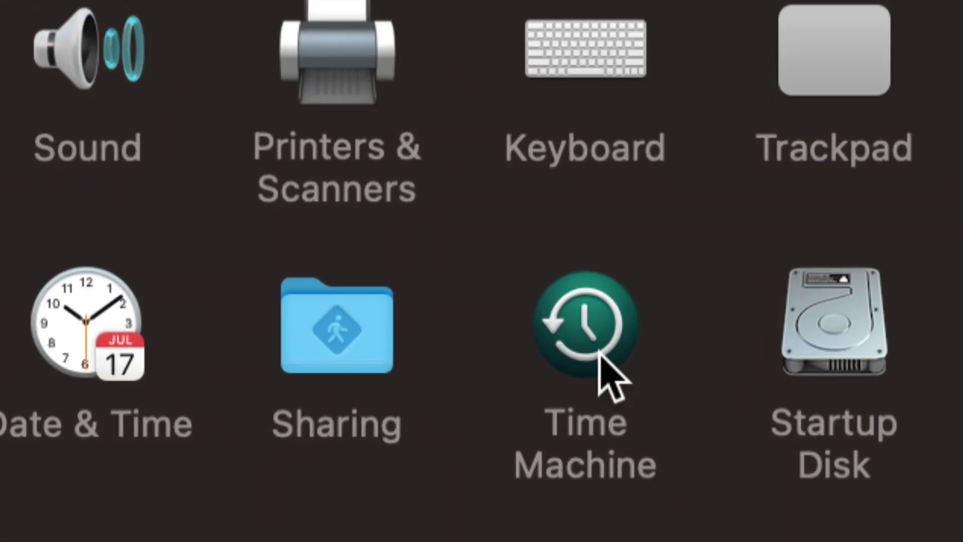
pyautogui.click(600, 352)
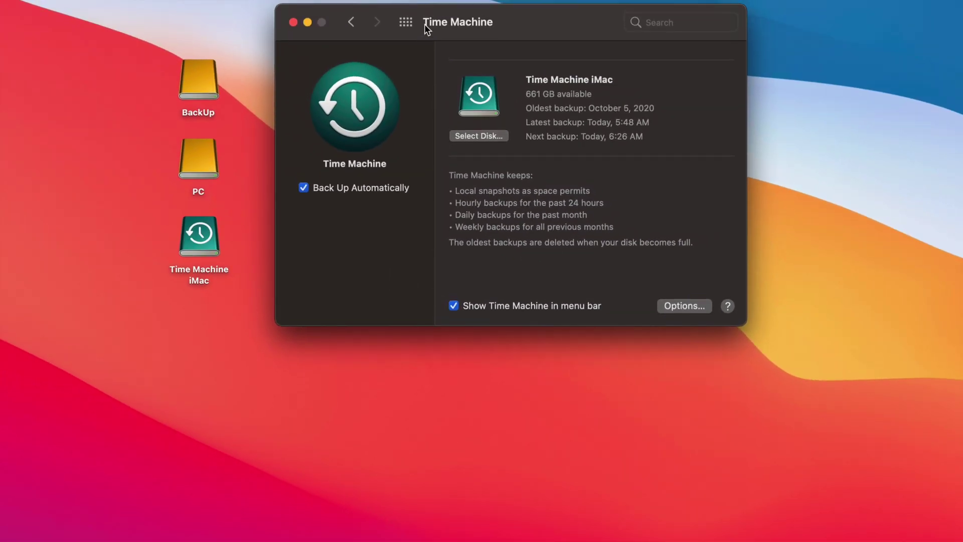
pyautogui.moveTo(424, 24); pyautogui.dragTo(424, 55)
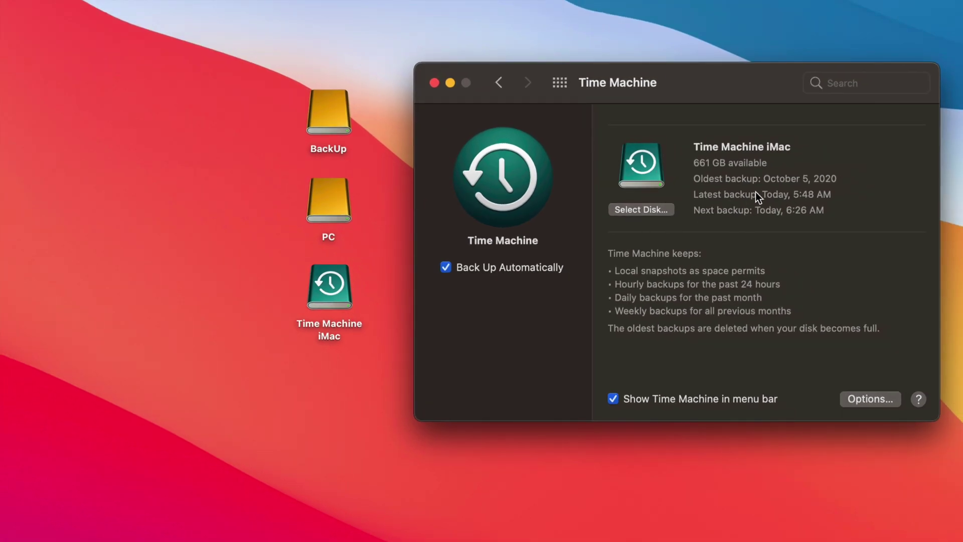
# Slide the Time Machine window to the right and place the Time Machine iMac drive icon up beside it
pyautogui.moveTo(740, 90); pyautogui.dragTo(732, 89)
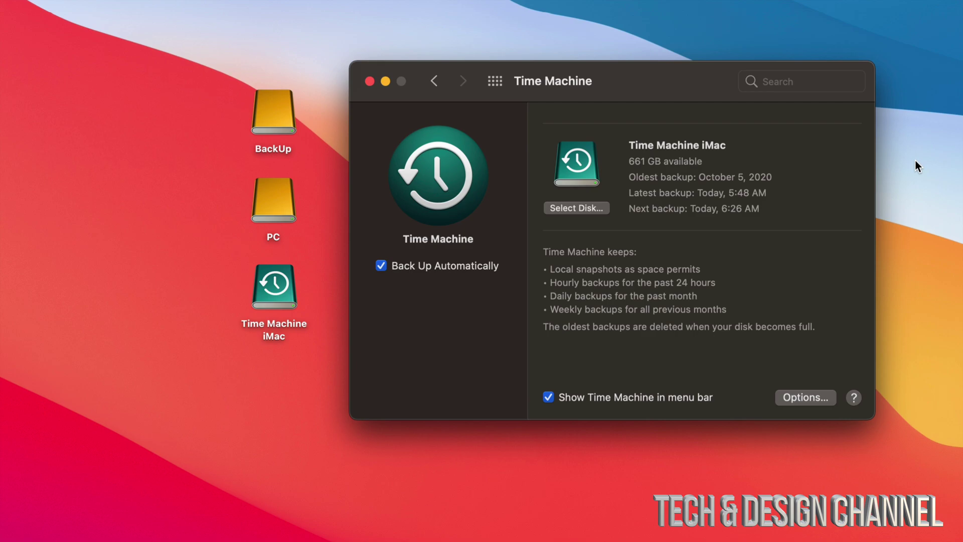
pyautogui.moveTo(597, 93); pyautogui.dragTo(709, 90)
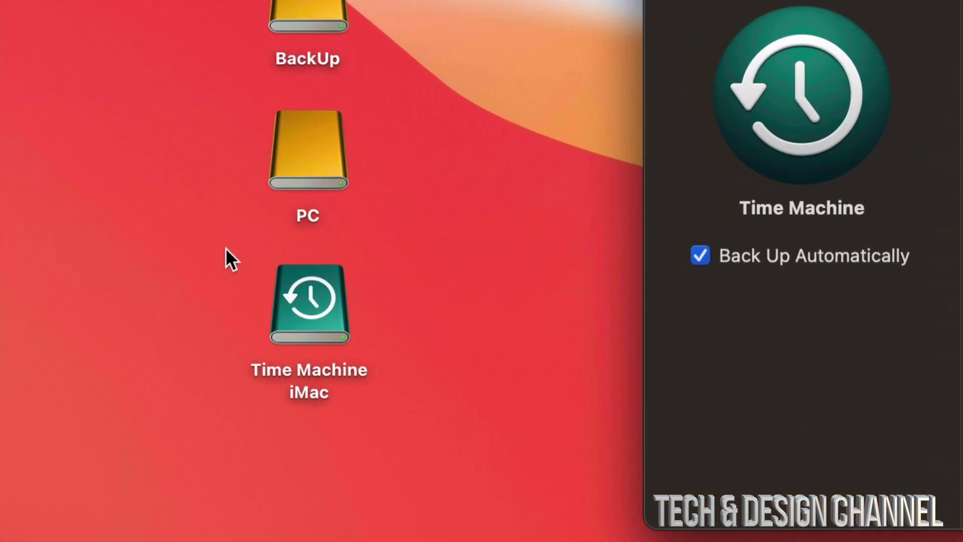
pyautogui.moveTo(303, 357); pyautogui.dragTo(507, 176)
pyautogui.click(583, 200)
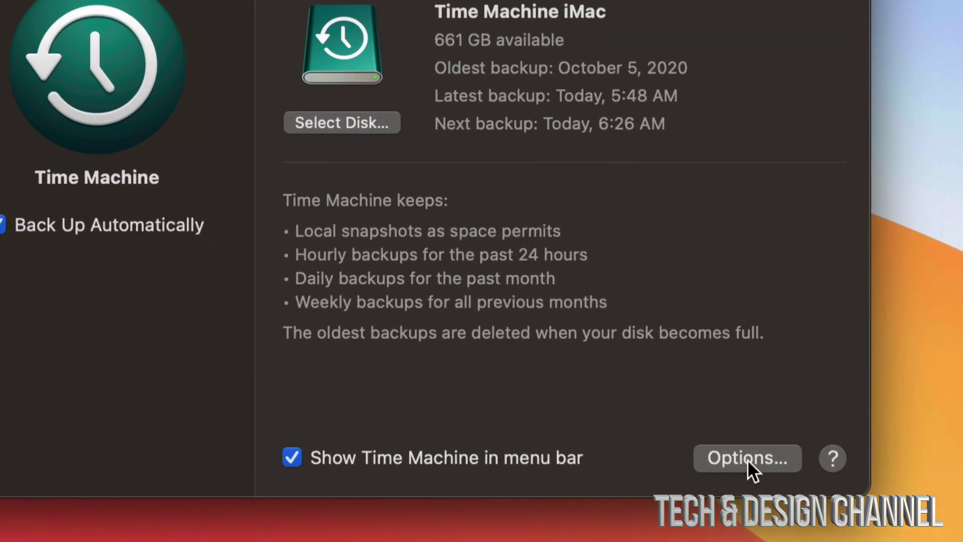
pyautogui.click(726, 458)
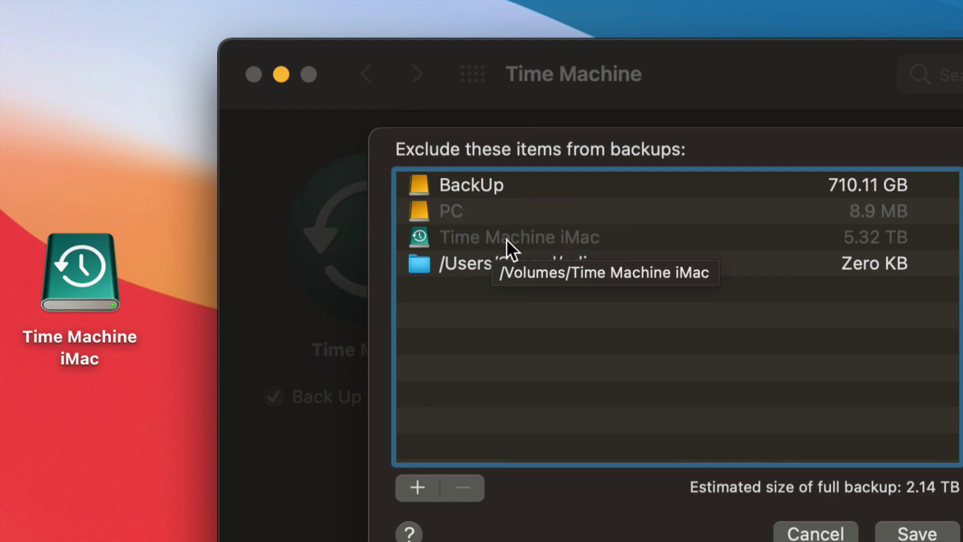
pyautogui.click(463, 190)
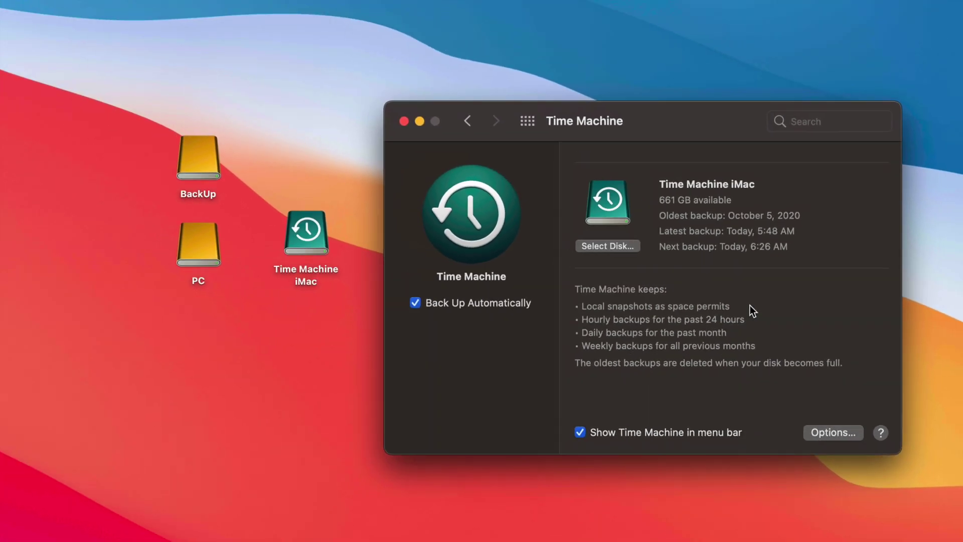
# Return the Time Machine iMac icon beneath the PC drive and bring the Time Machine window forward
pyautogui.moveTo(313, 228); pyautogui.dragTo(200, 323)
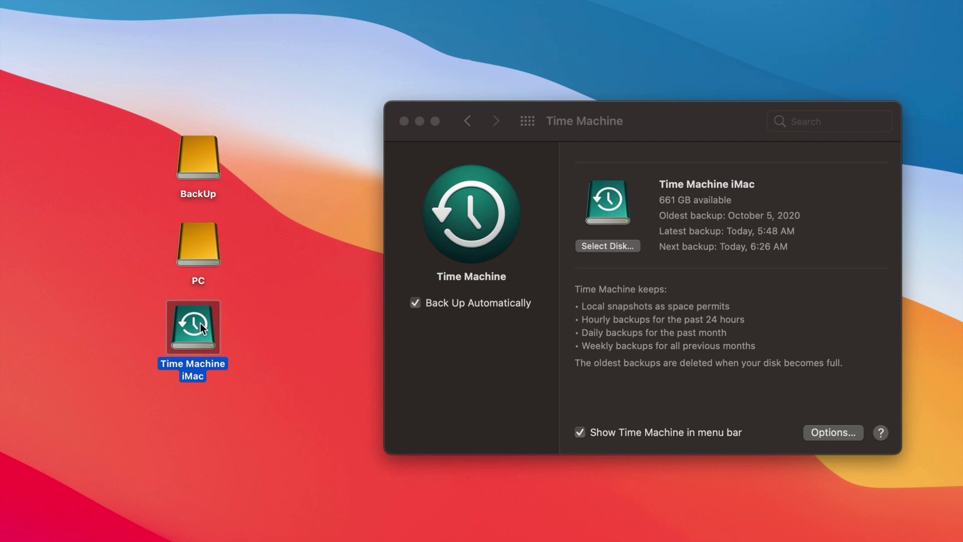
pyautogui.click(661, 127)
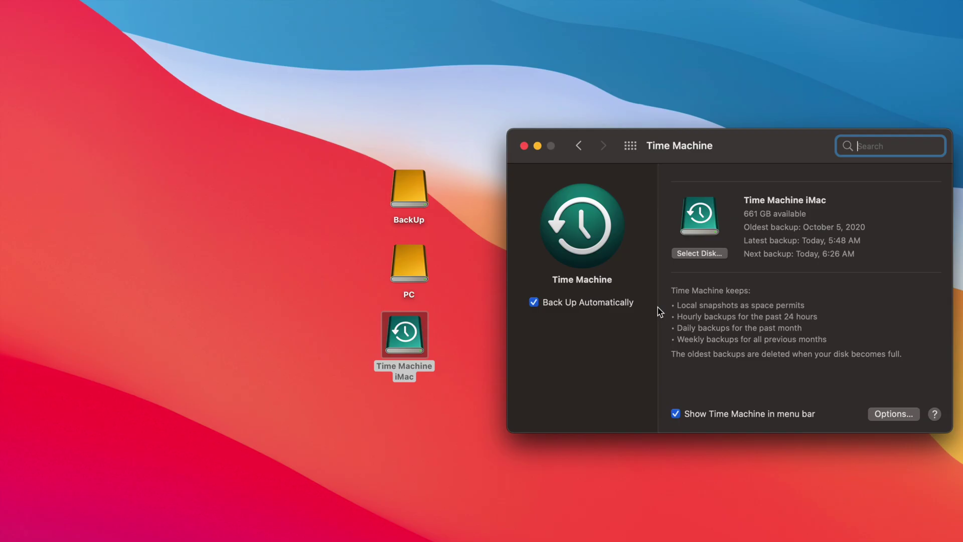
# Close System Preferences and show the Time Machine menu-bar options with the latest backup time
pyautogui.click(524, 145)
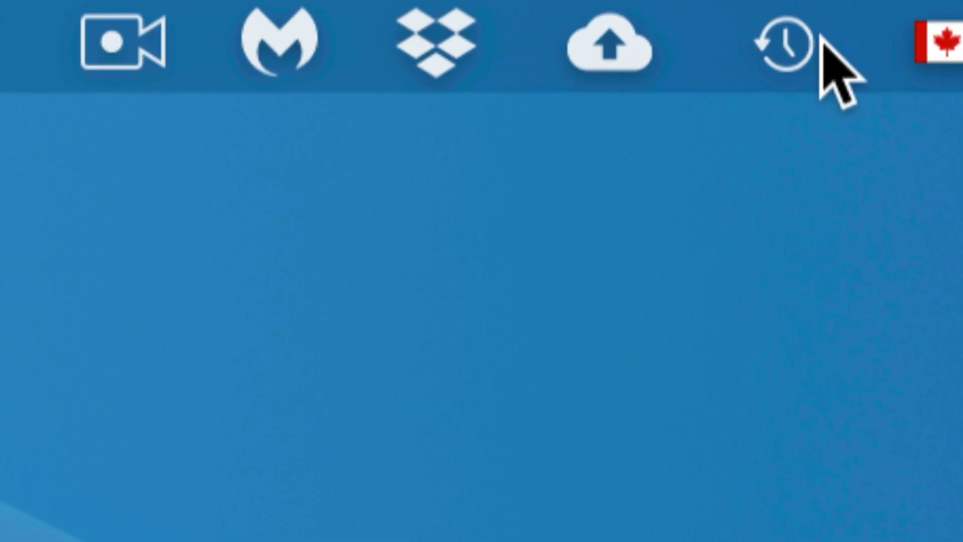
pyautogui.click(795, 48)
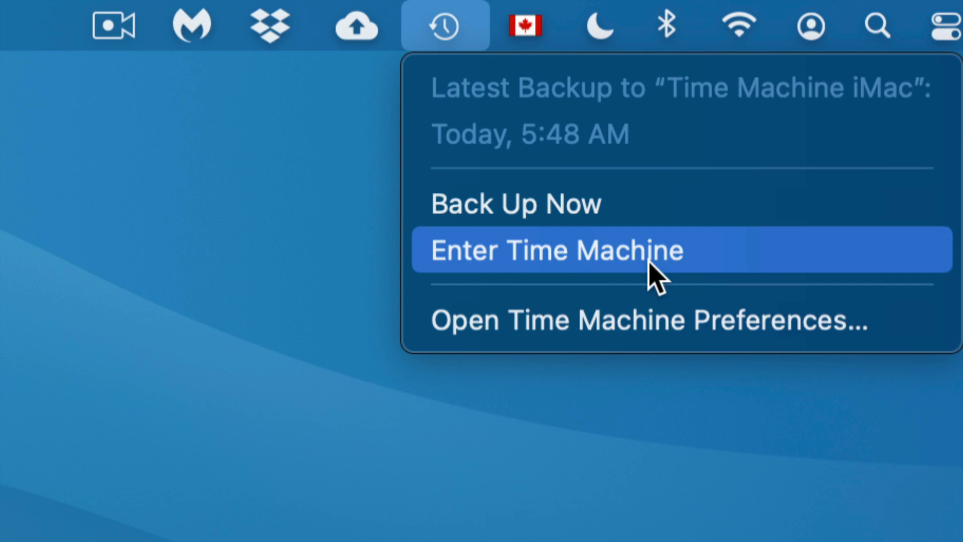
# Enter Time Machine and jump to the Saturday, November 14, 2020 Desktop backup snapshot
pyautogui.click(569, 254)
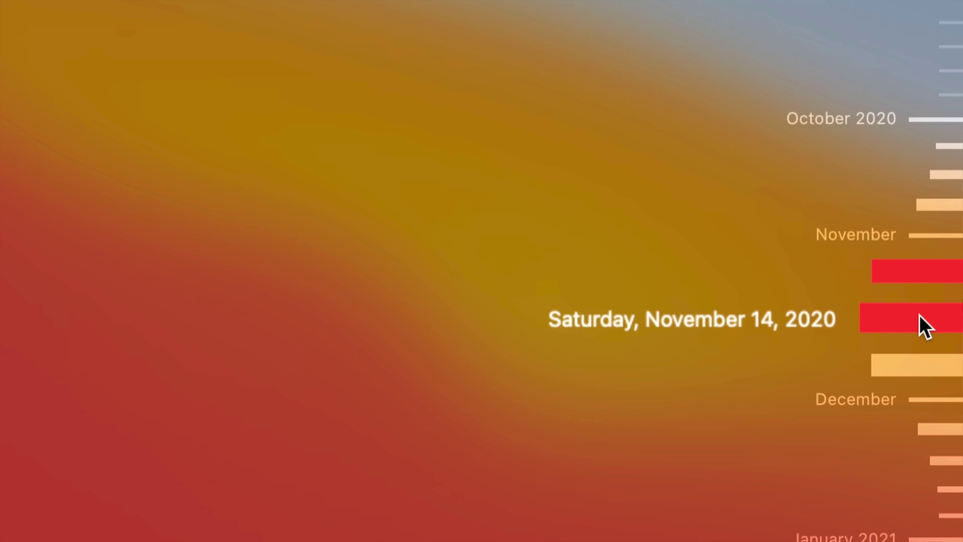
pyautogui.click(919, 316)
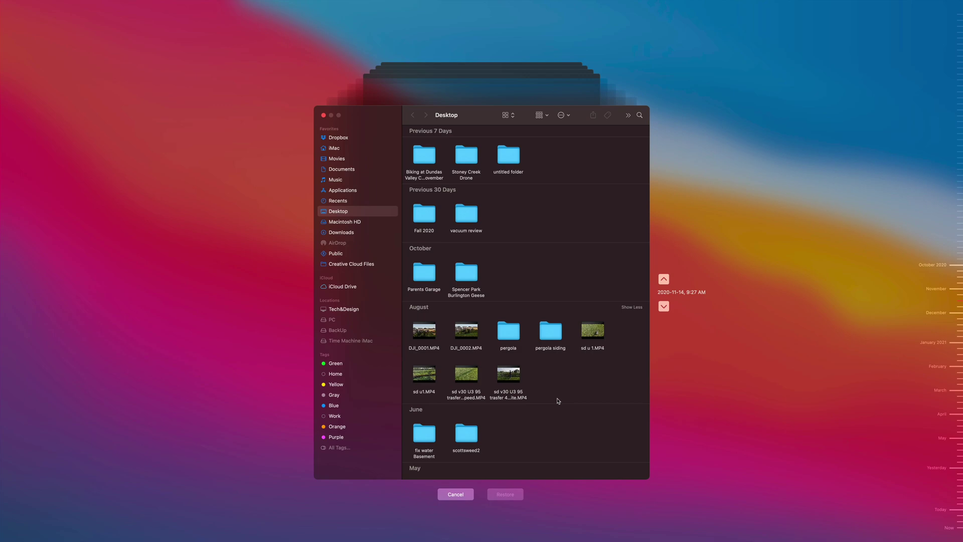
# Restore the 2.37 GB video sd u 1.MP4 from the snapshot to the Desktop
pyautogui.click(603, 334)
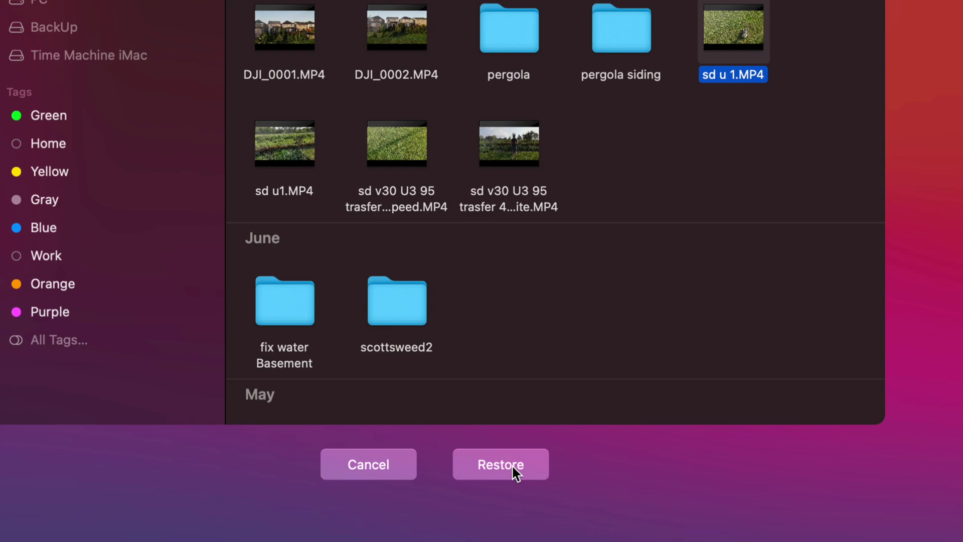
pyautogui.click(512, 466)
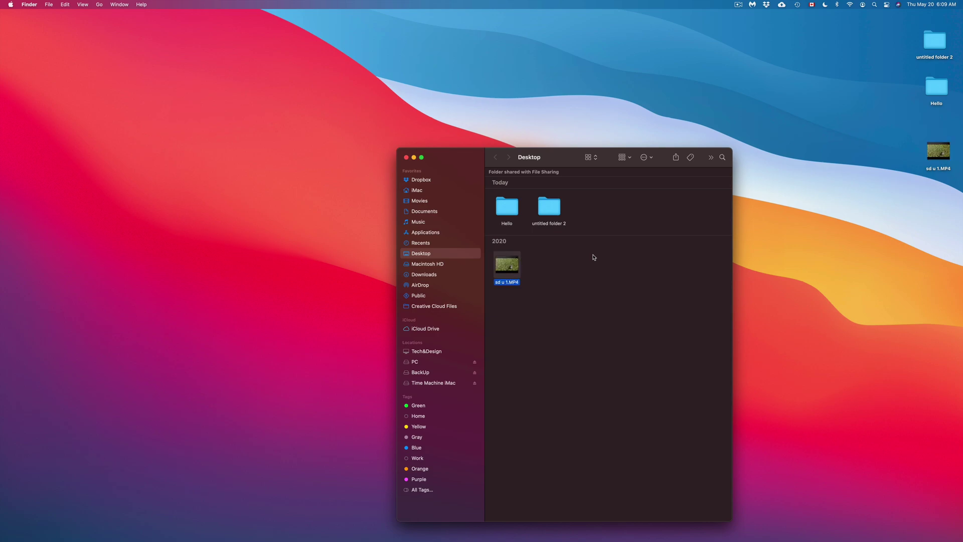
# Position the restored sd u 1.MP4 icon below the Hello folder and move the Desktop window up-left
pyautogui.moveTo(937, 149); pyautogui.dragTo(844, 201)
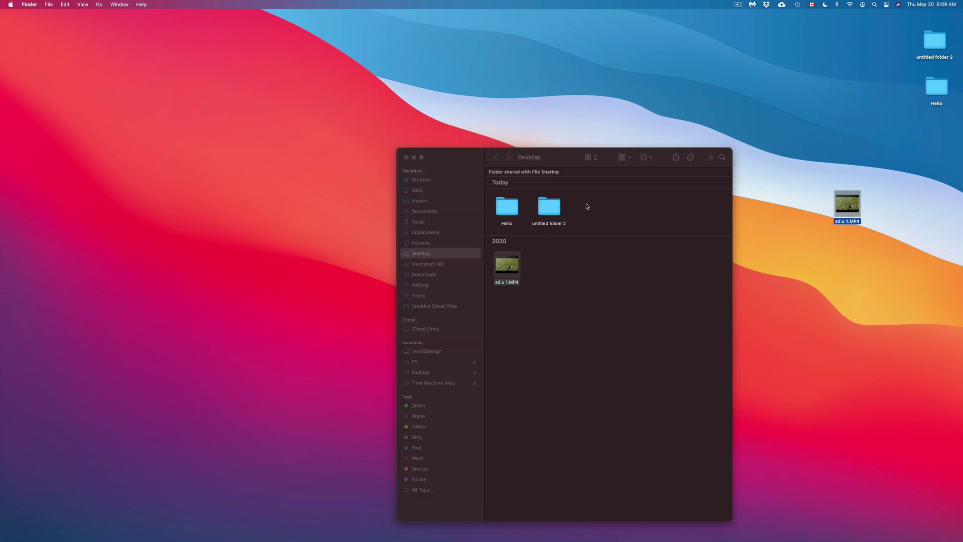
pyautogui.click(472, 159)
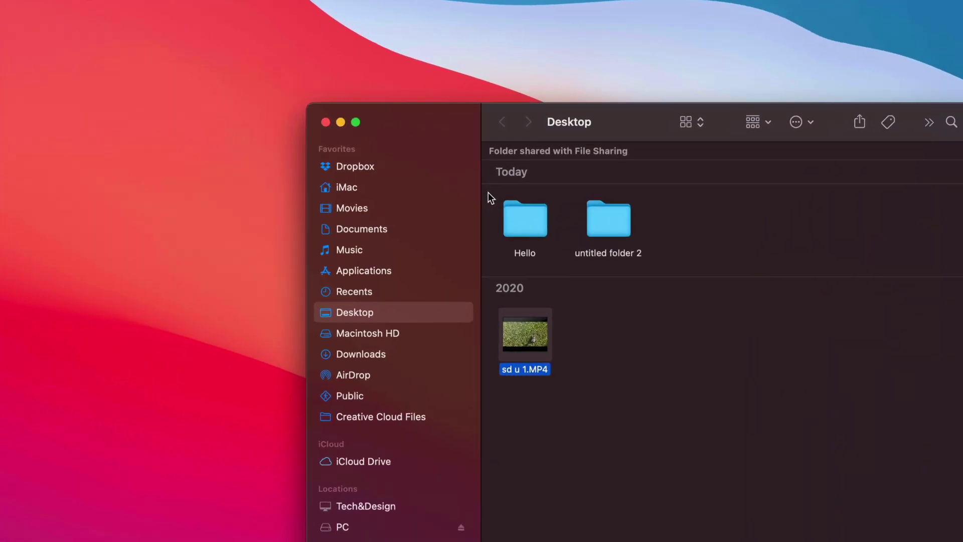
pyautogui.click(507, 264)
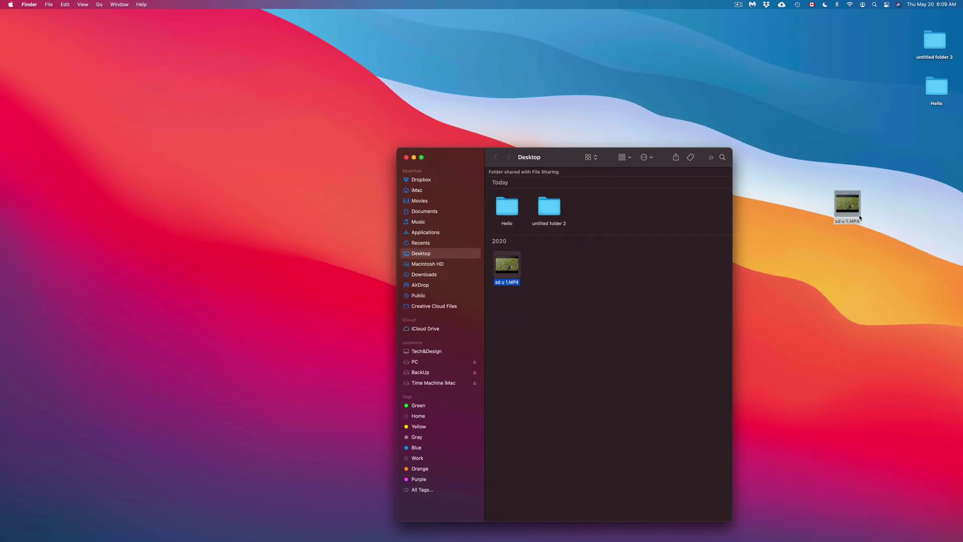
pyautogui.click(847, 206)
pyautogui.moveTo(855, 210); pyautogui.dragTo(855, 147)
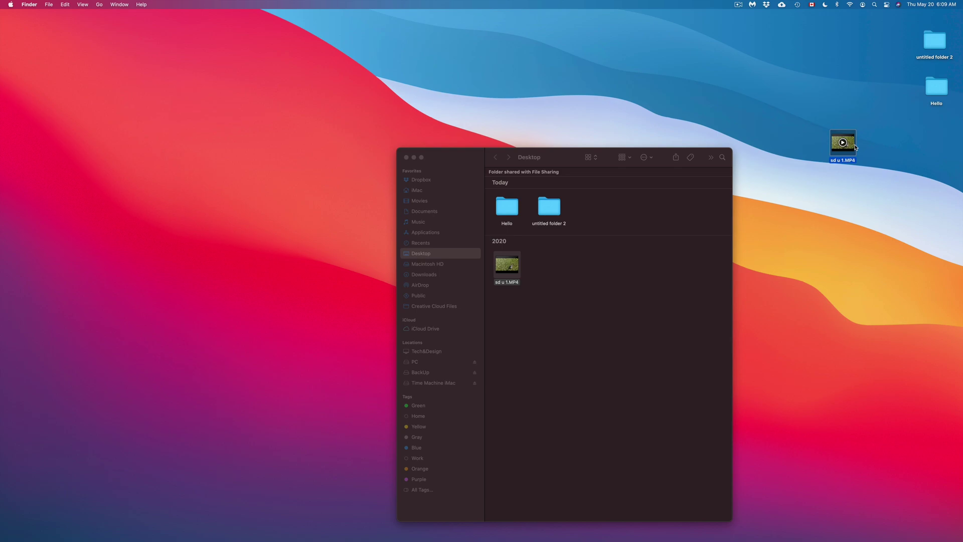
pyautogui.moveTo(855, 148); pyautogui.dragTo(852, 194)
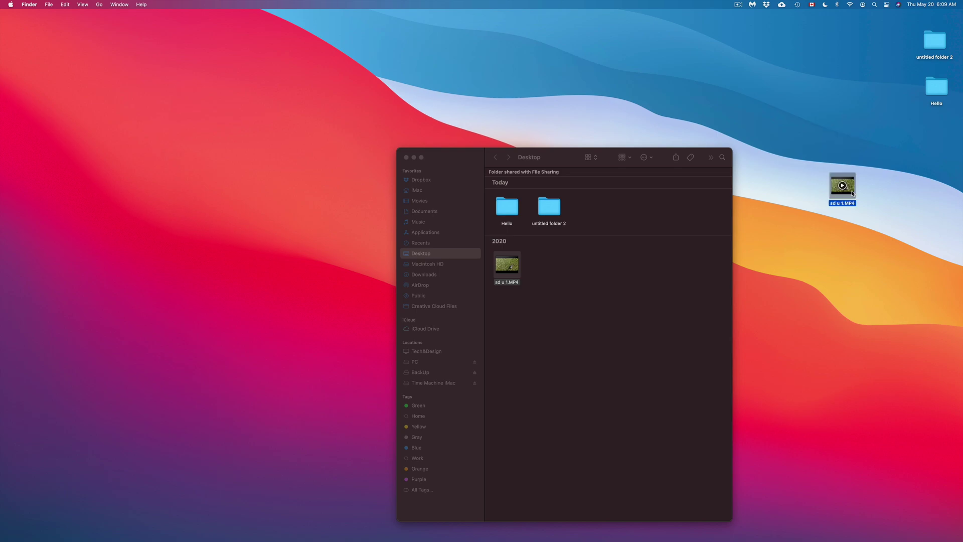
pyautogui.moveTo(565, 149); pyautogui.dragTo(538, 135)
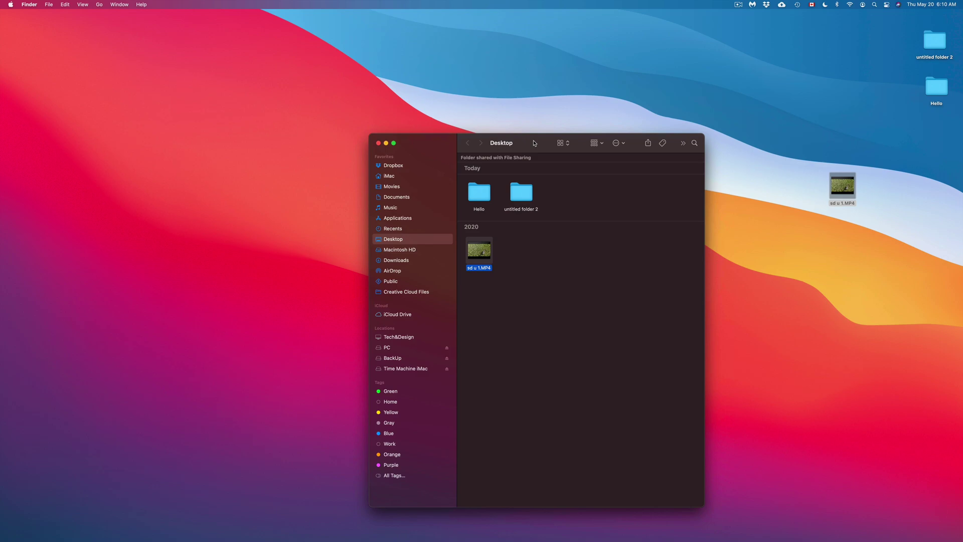
# Move the Desktop window off the drive icons and place the PC drive beside BackUp
pyautogui.moveTo(534, 143); pyautogui.dragTo(762, 94)
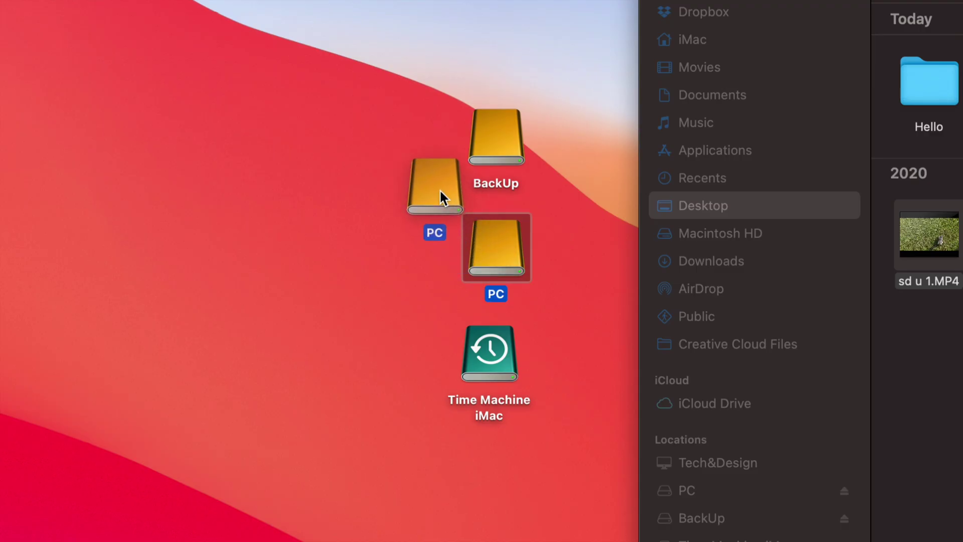
pyautogui.moveTo(439, 188); pyautogui.dragTo(415, 147)
pyautogui.click(505, 133)
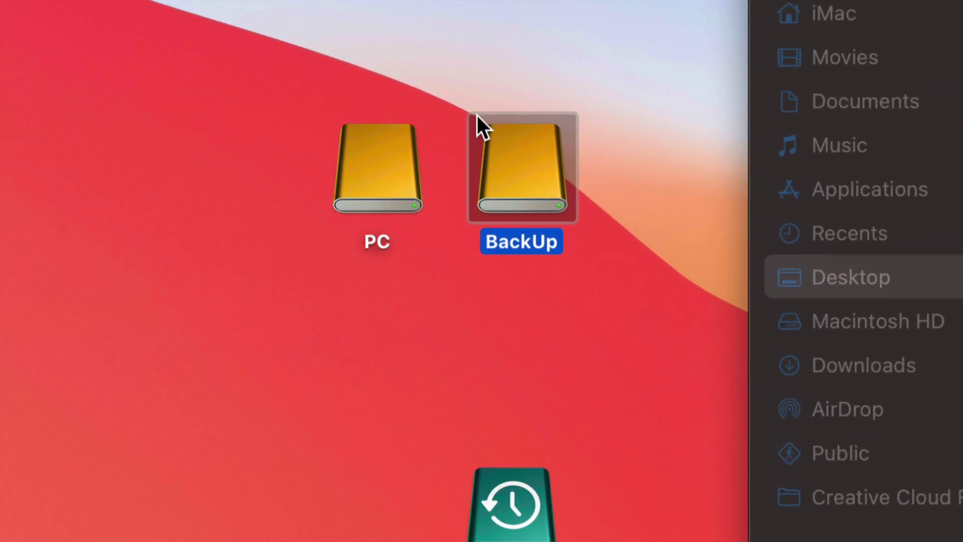
# Arrange BackUp, PC and Time Machine iMac in one row with the Hello folder beneath PC
pyautogui.moveTo(543, 191); pyautogui.dragTo(584, 173)
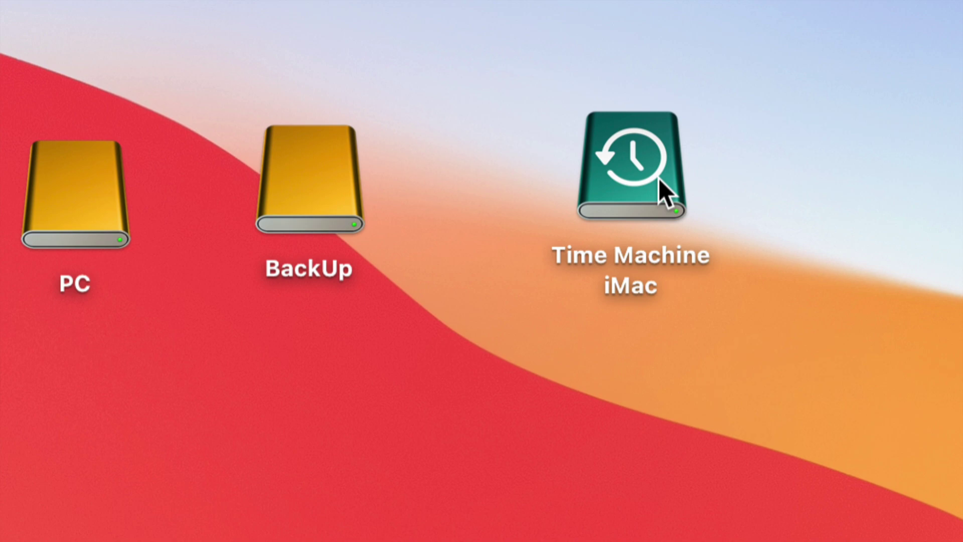
pyautogui.moveTo(100, 200); pyautogui.dragTo(460, 175)
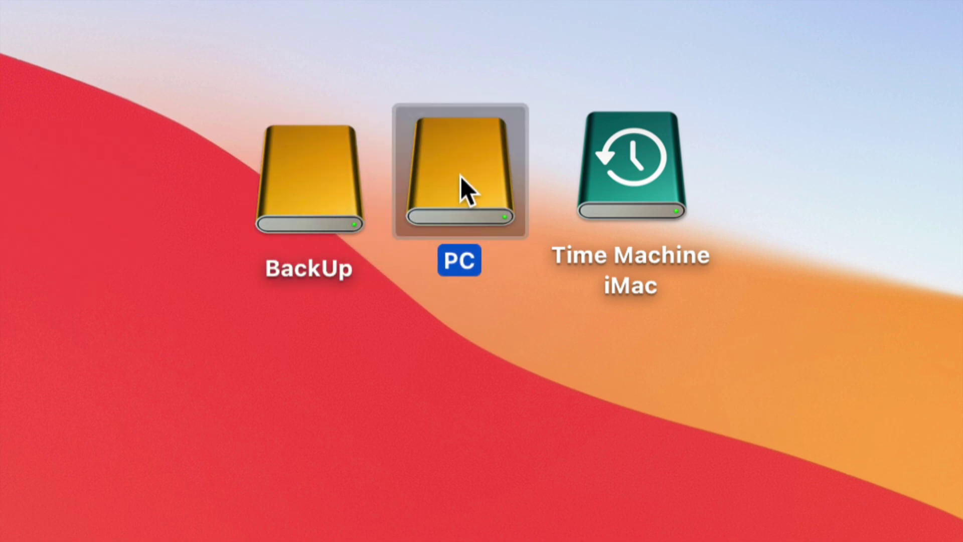
pyautogui.click(500, 327)
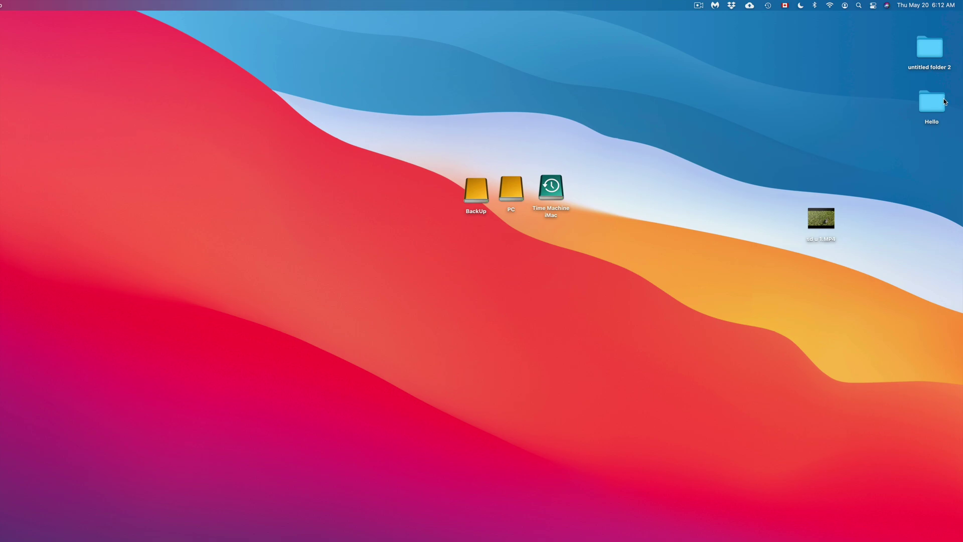
pyautogui.moveTo(943, 102); pyautogui.dragTo(518, 229)
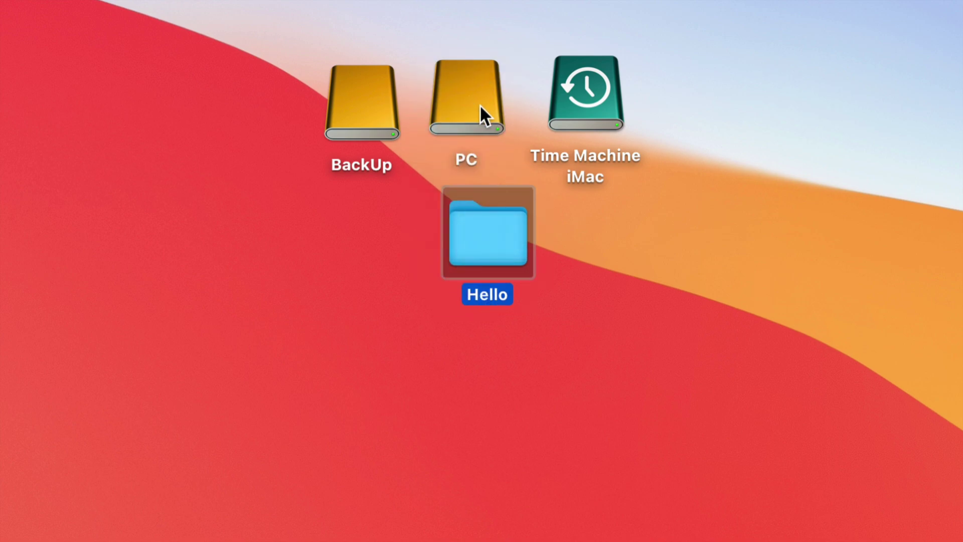
pyautogui.click(470, 107)
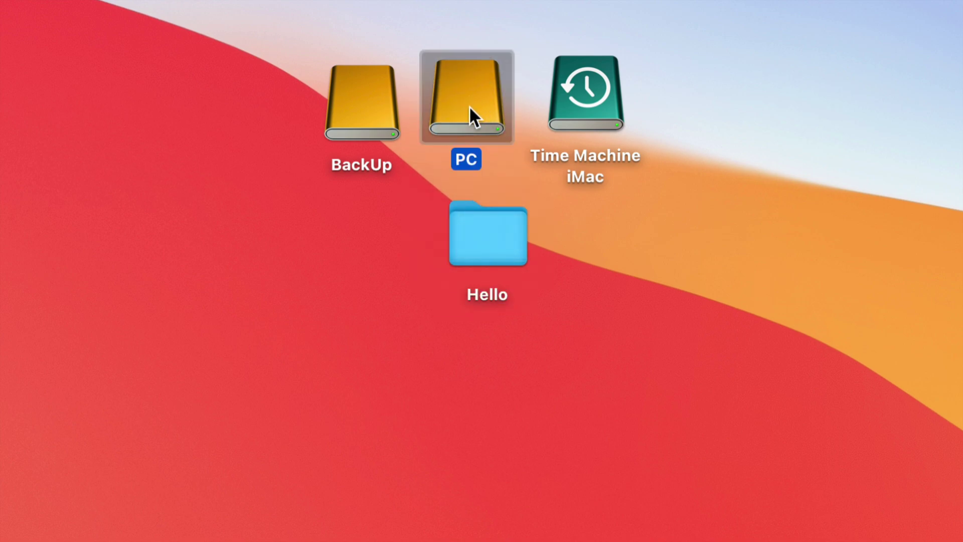
pyautogui.click(582, 126)
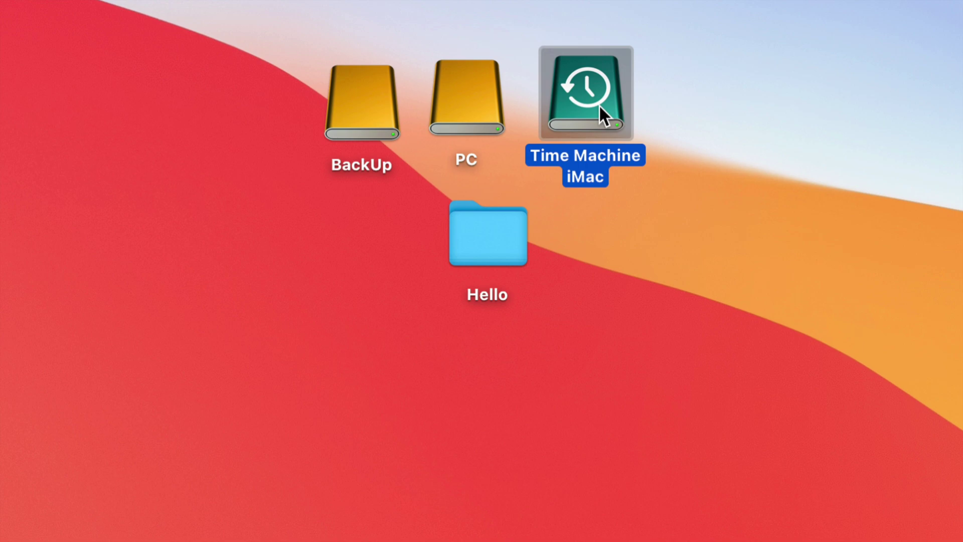